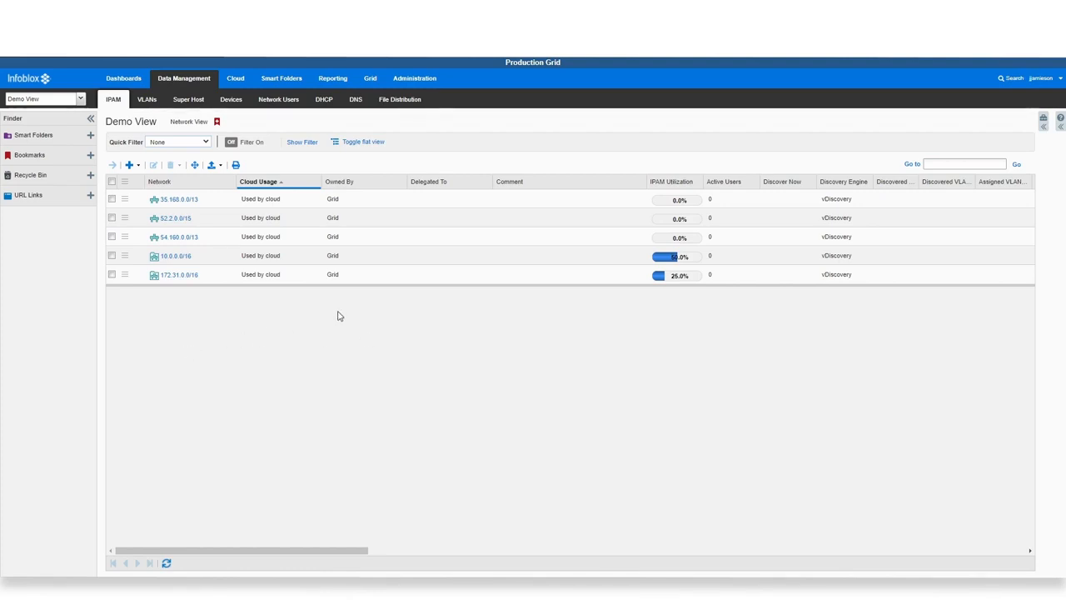
Review the permissions assigned to the NetMRI IPAM role in the grid's administrator settings.
{"action": "left_click", "coordinate": [408, 80]}
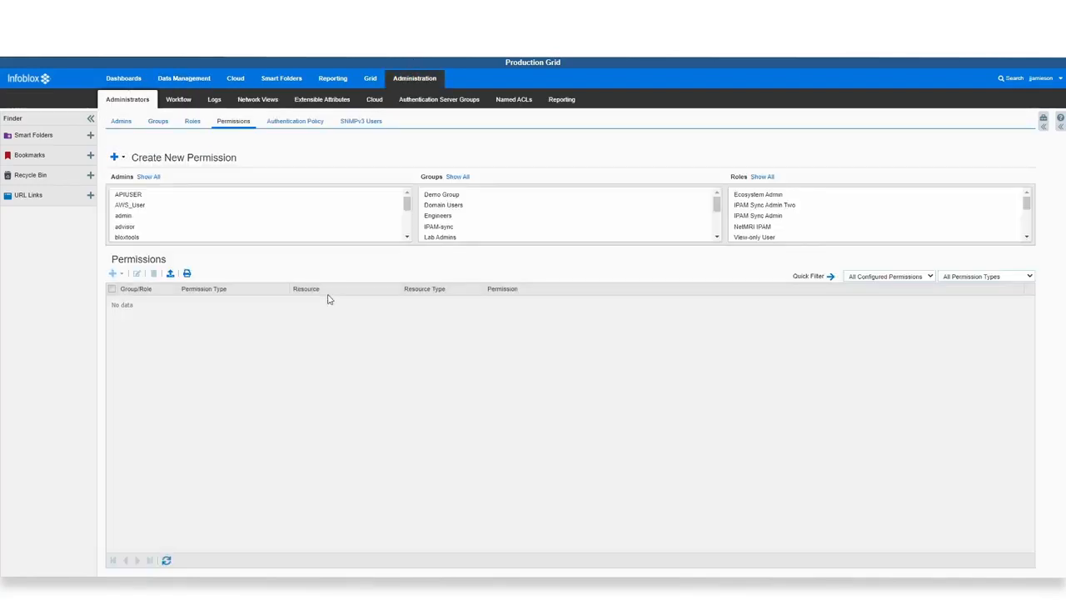
{"action": "left_click", "coordinate": [745, 228]}
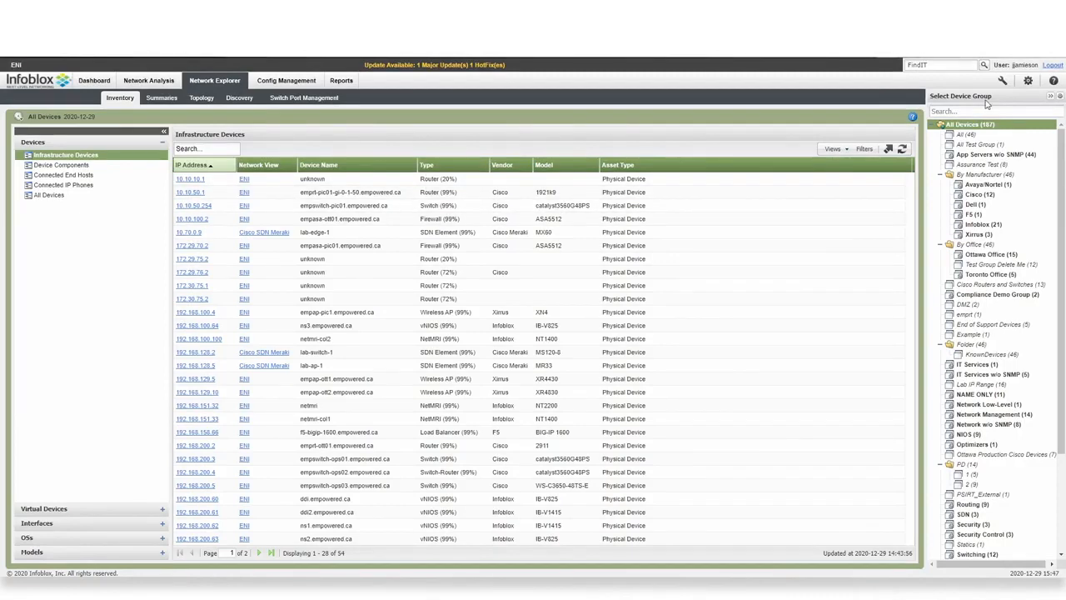
Switch to NetMRI and check its software version in the settings summary.
{"action": "left_click", "coordinate": [1029, 84]}
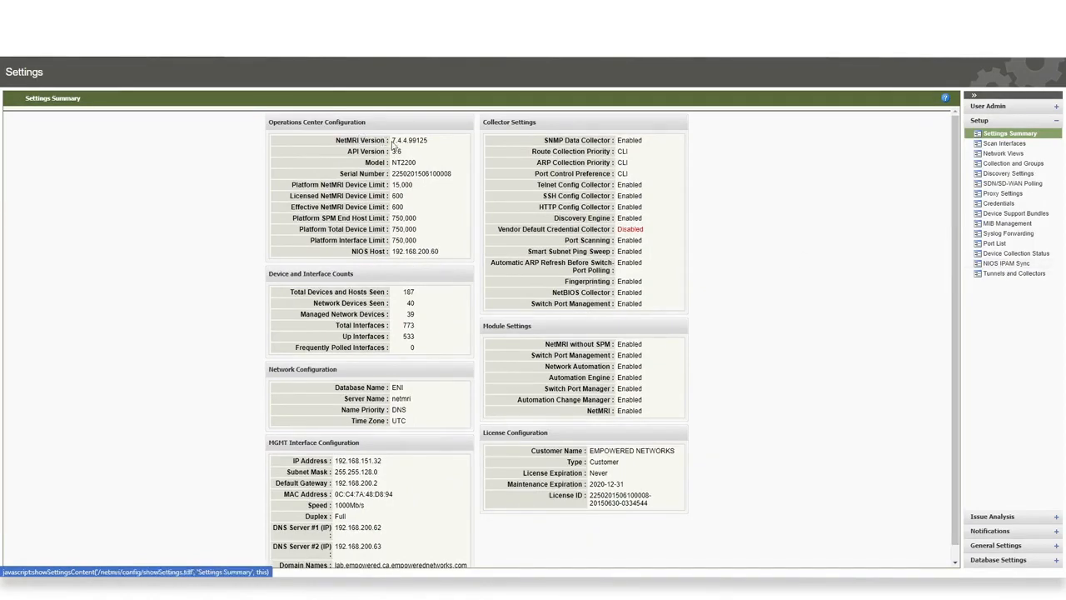
{"action": "left_click_drag", "start_coordinate": [392, 143], "coordinate": [430, 147]}
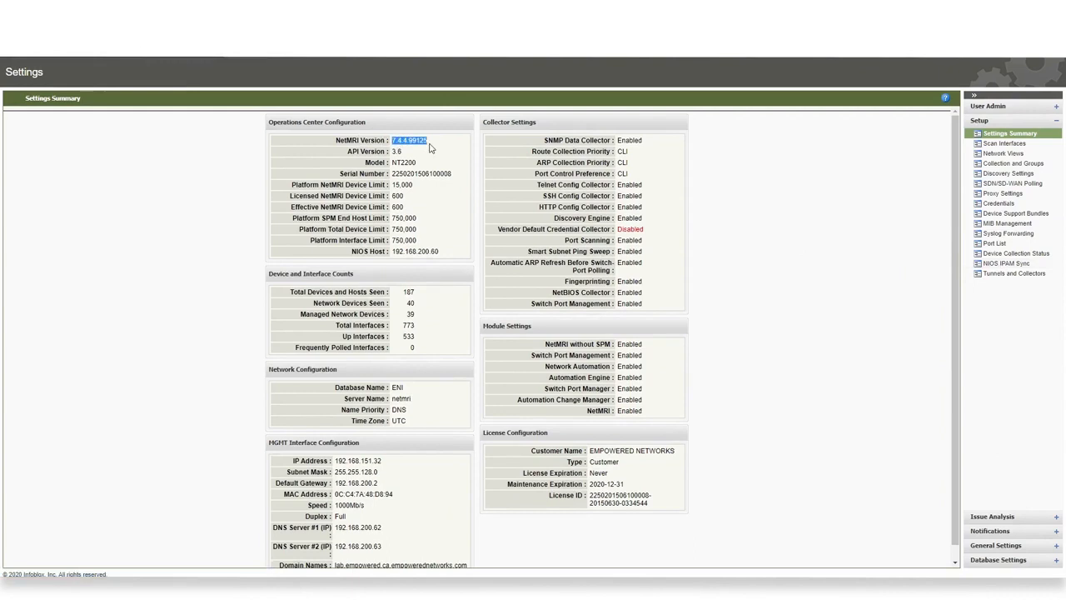
{"action": "left_click", "coordinate": [770, 200]}
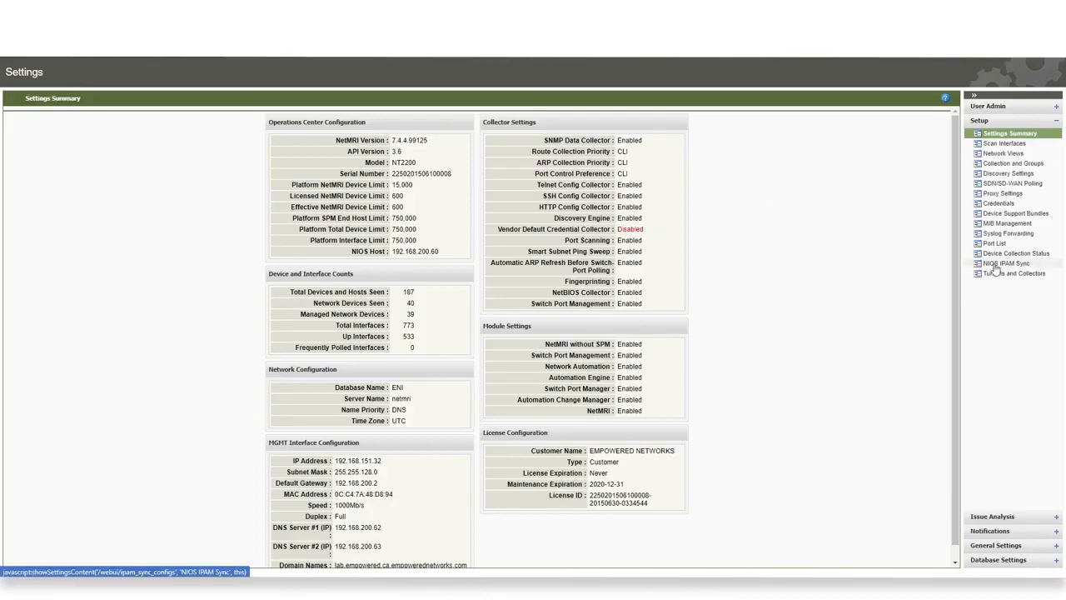
Add a NIOS IPAM sync configuration with Grid Master ddi.empowered.ca, username netmri_sync and the account password.
{"action": "left_click", "coordinate": [996, 264]}
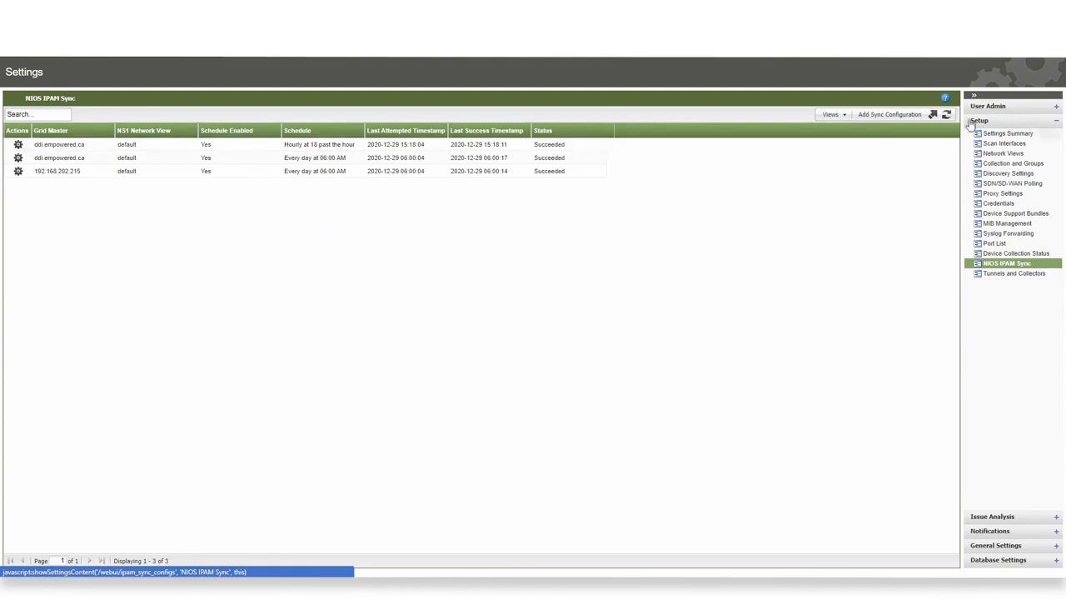
{"action": "left_click", "coordinate": [873, 118]}
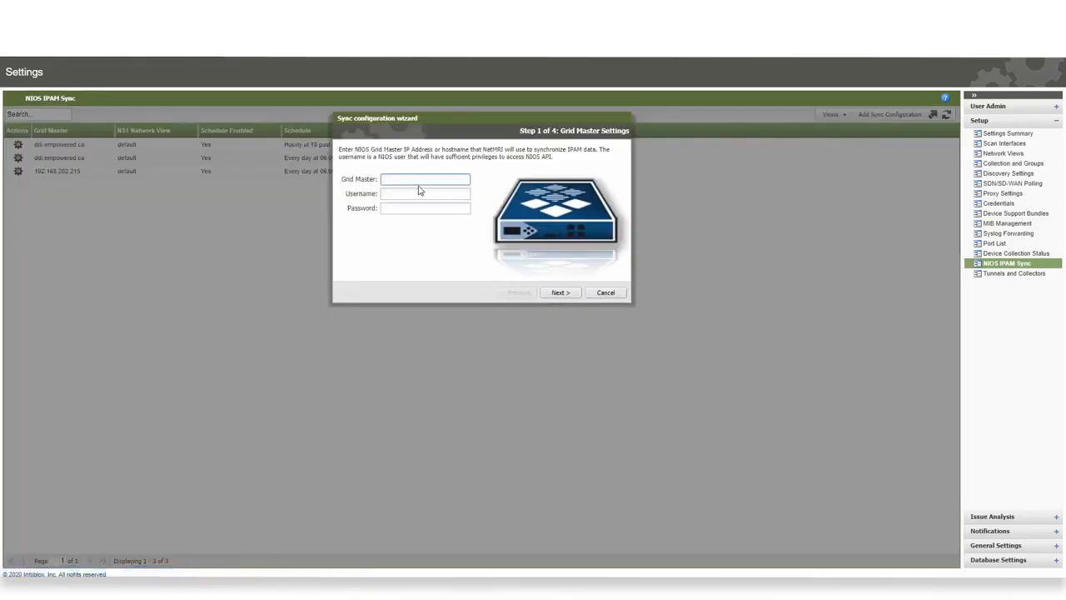
{"action": "type", "text": "ddi"}
{"action": "key", "text": "BackSpace"}
{"action": "type", "text": ".empowered.ca"}
{"action": "key", "text": "Tab"}
{"action": "type", "text": "na"}
{"action": "type", "text": "tmri_sync"}
{"action": "key", "text": "Tab"}
{"action": "type", "text": "**********"}
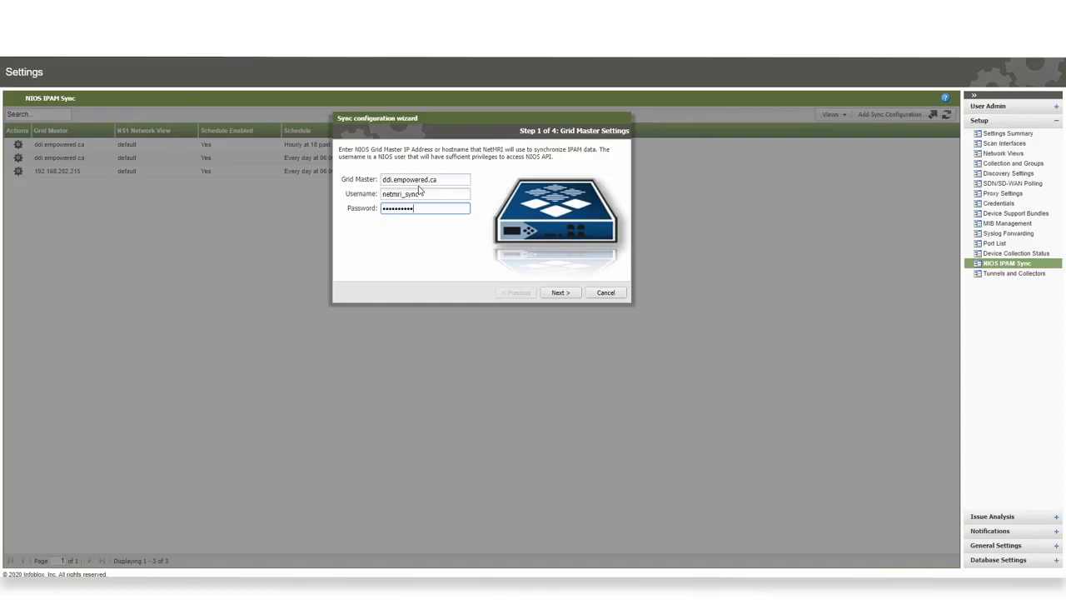
{"action": "left_click", "coordinate": [556, 292]}
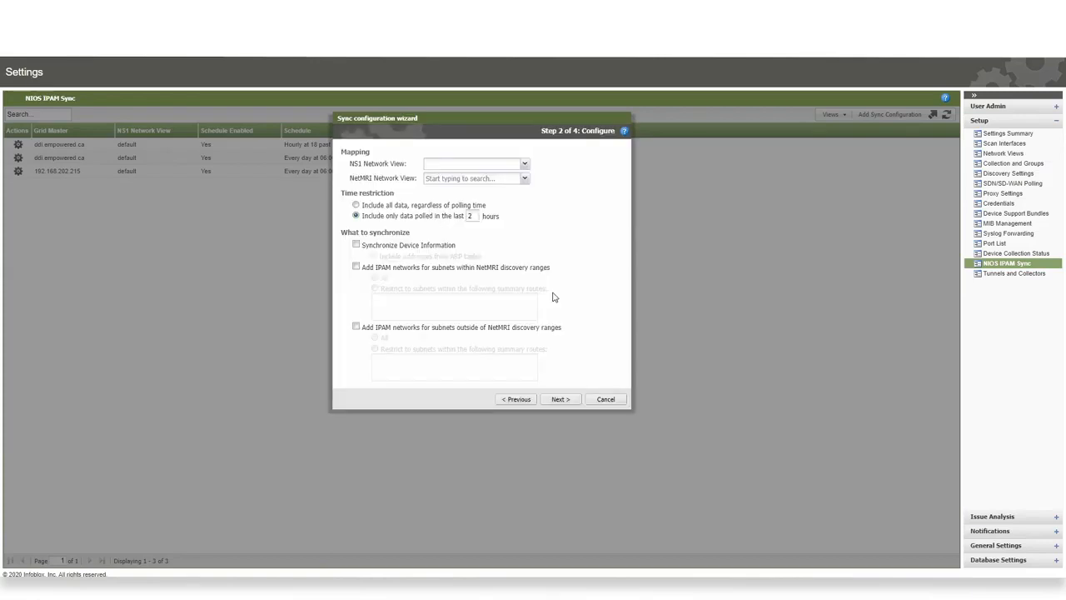
Map NS1 network view Demo View to NetMRI network view ENI, including only data polled in the last 2 hours.
{"action": "left_click", "coordinate": [525, 165]}
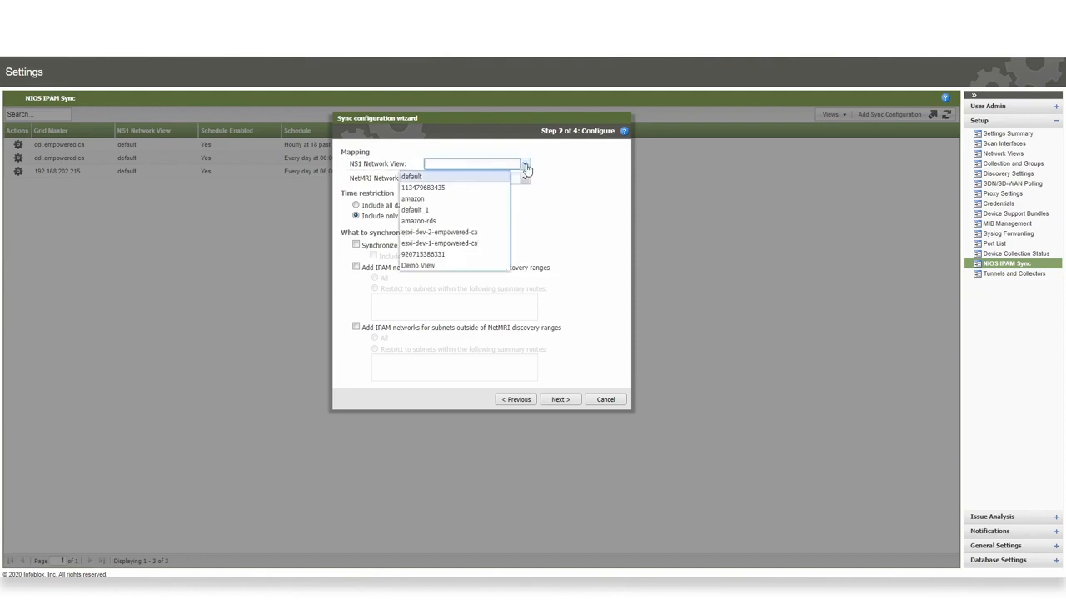
{"action": "left_click", "coordinate": [417, 265]}
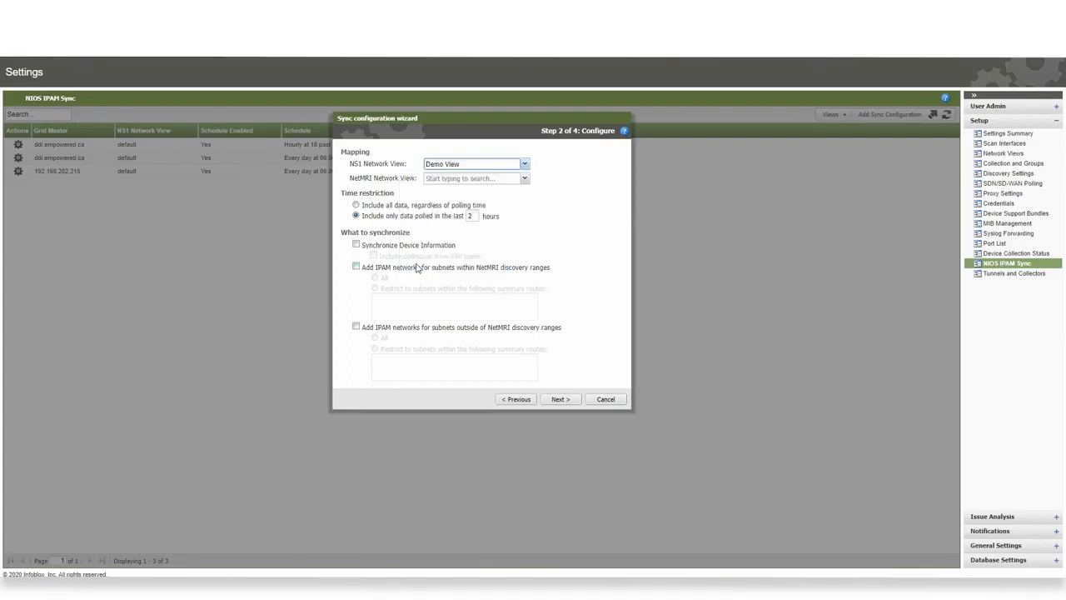
{"action": "left_click", "coordinate": [525, 179]}
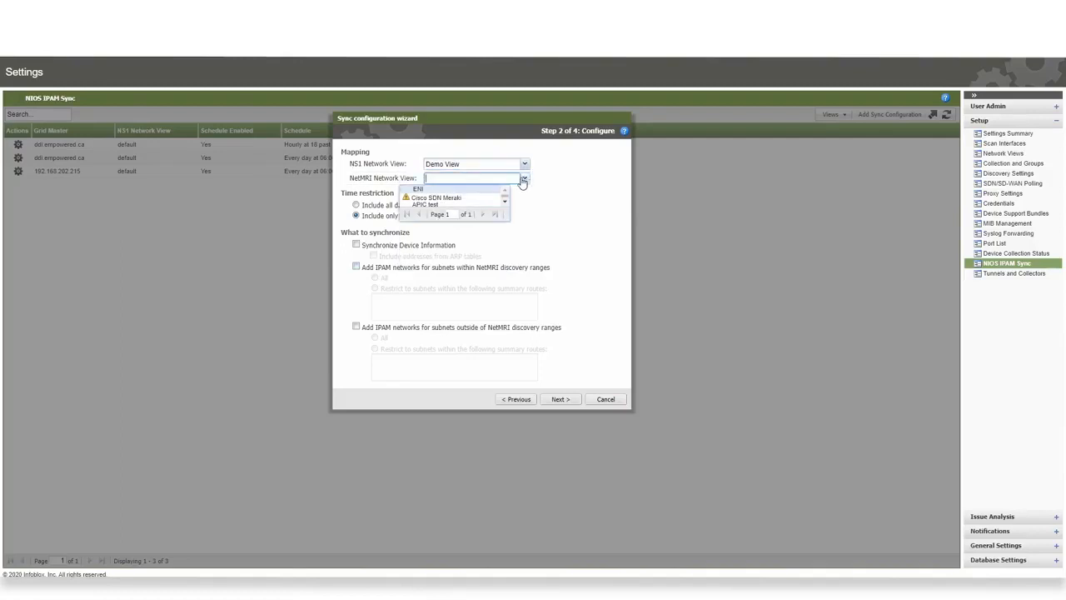
{"action": "left_click", "coordinate": [431, 189]}
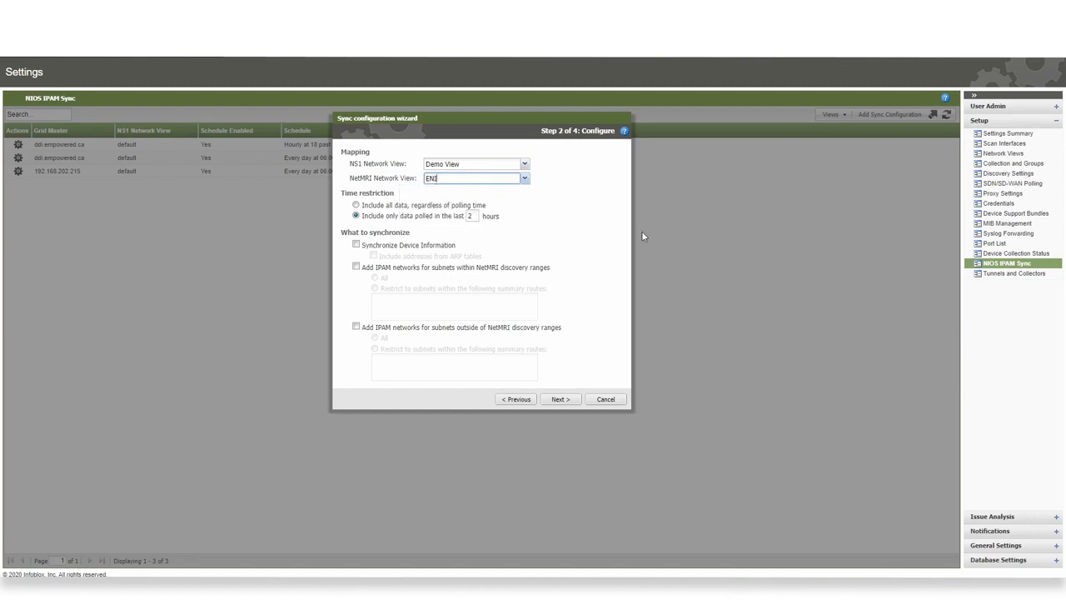
{"action": "left_click", "coordinate": [485, 182]}
{"action": "double_click", "coordinate": [469, 216]}
{"action": "type", "text": "6"}
{"action": "type", "text": "2"}
Synchronize device information with ARP table addresses, and add IPAM networks for all subnets within and outside NetMRI discovery ranges.
{"action": "left_click", "coordinate": [356, 244]}
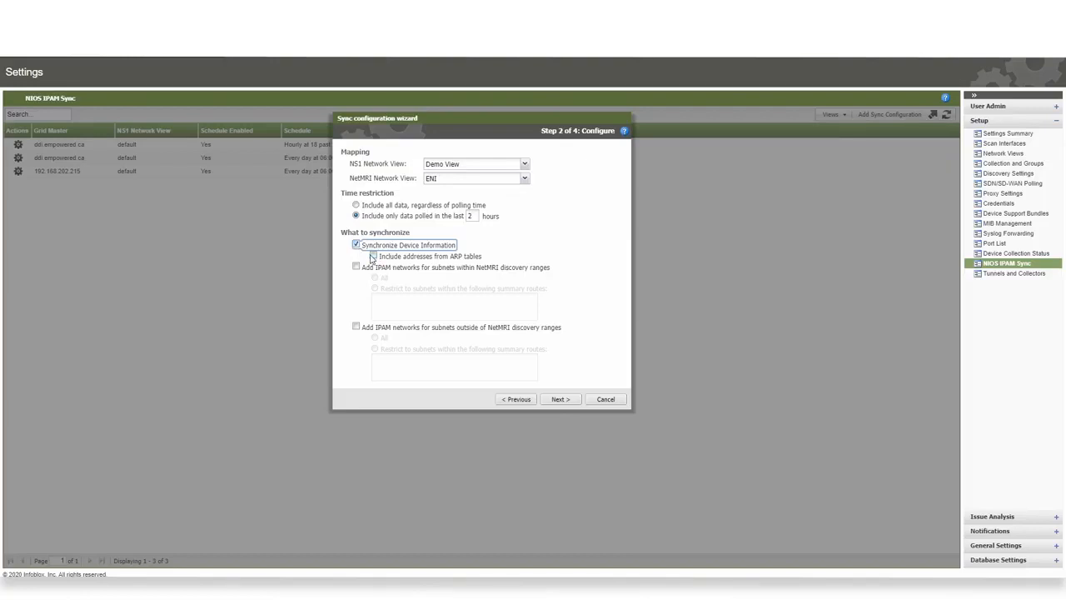
{"action": "left_click", "coordinate": [374, 257]}
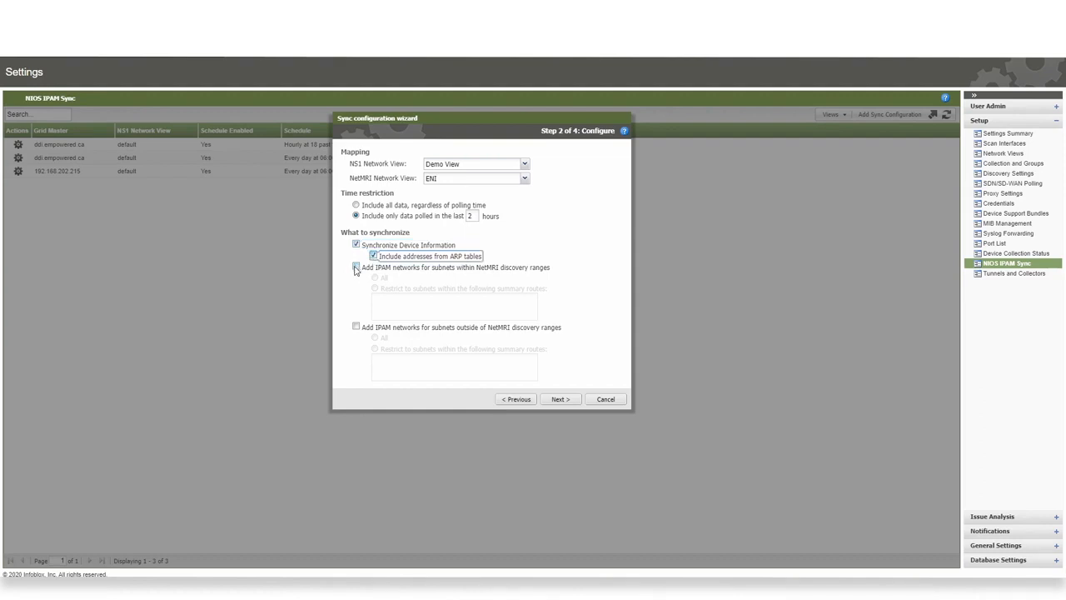
{"action": "left_click", "coordinate": [357, 267]}
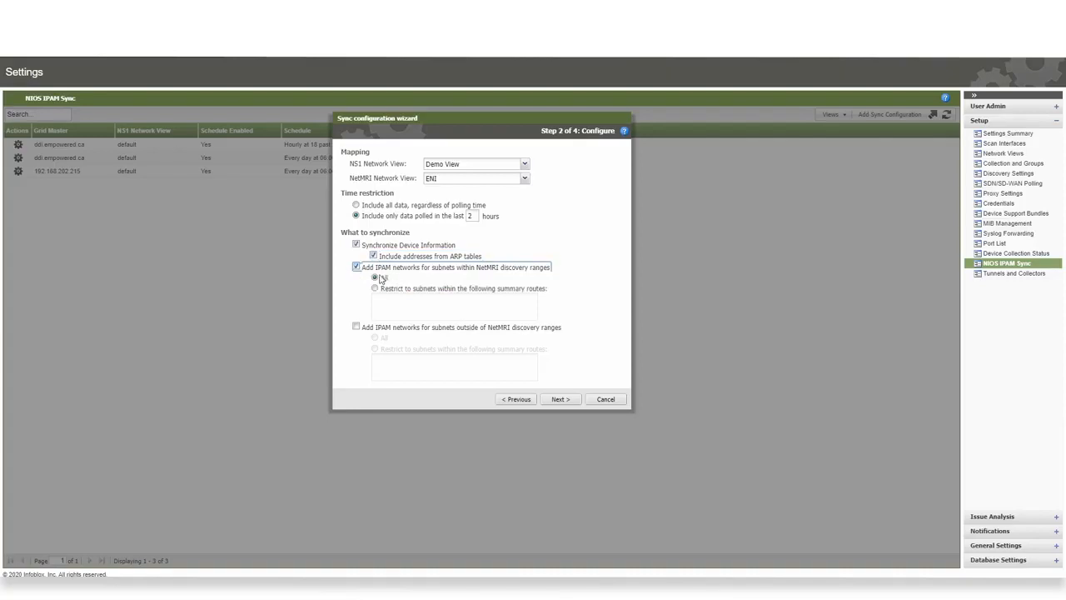
{"action": "left_click", "coordinate": [356, 328]}
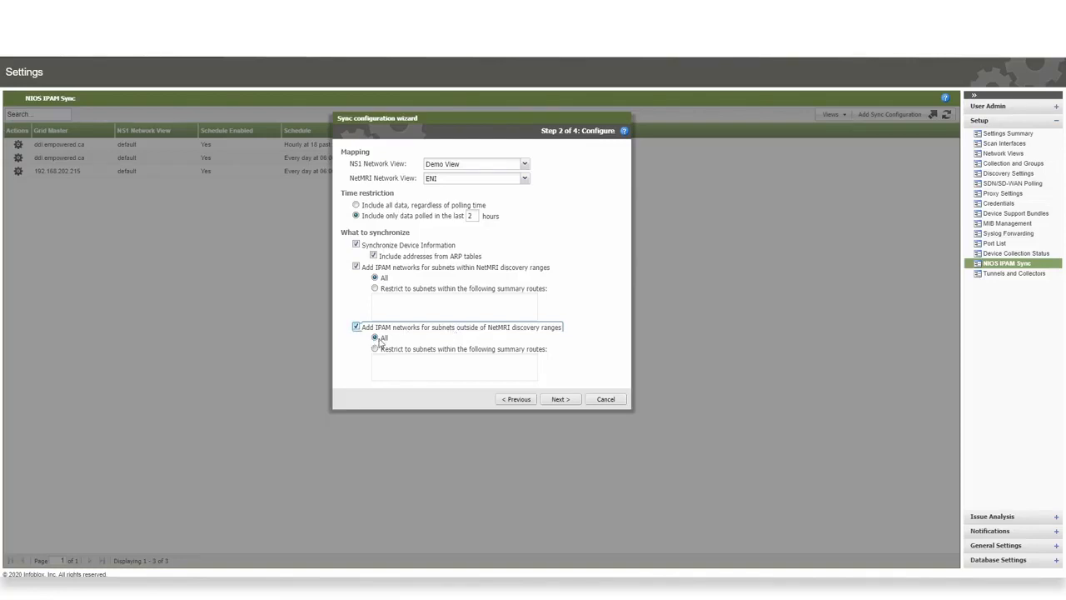
{"action": "left_click", "coordinate": [559, 399]}
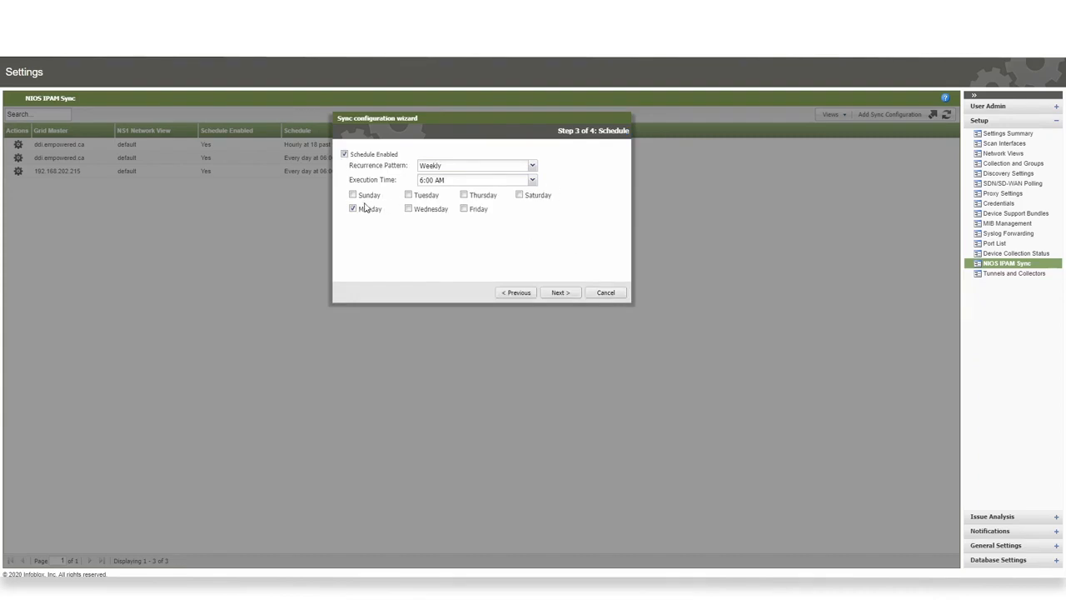
Schedule the sync to run daily at 7:00 AM, every day, and finish the configuration.
{"action": "left_click", "coordinate": [533, 167]}
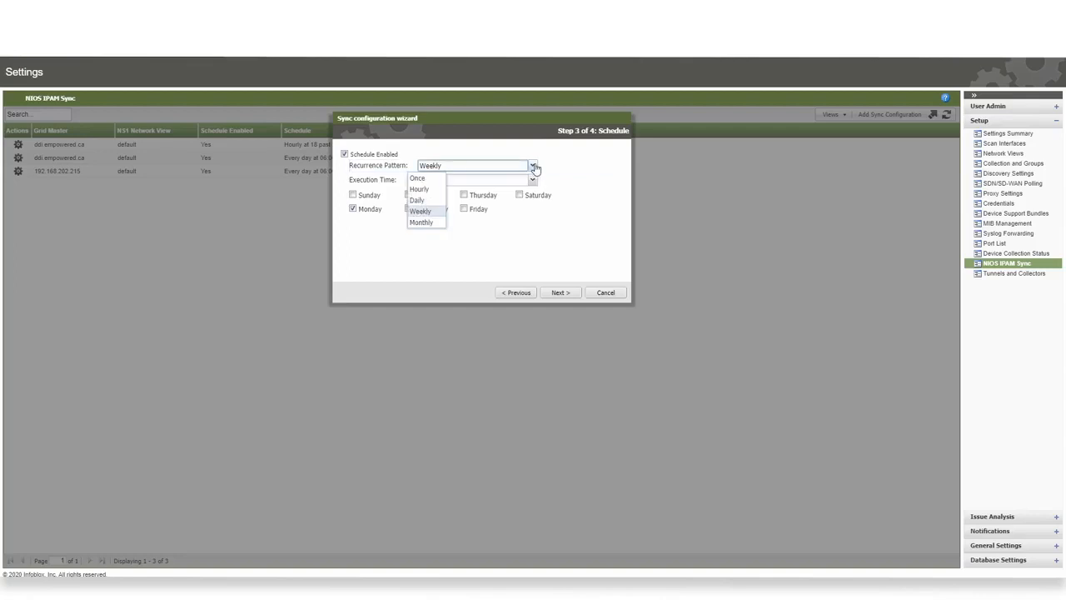
{"action": "left_click", "coordinate": [416, 201]}
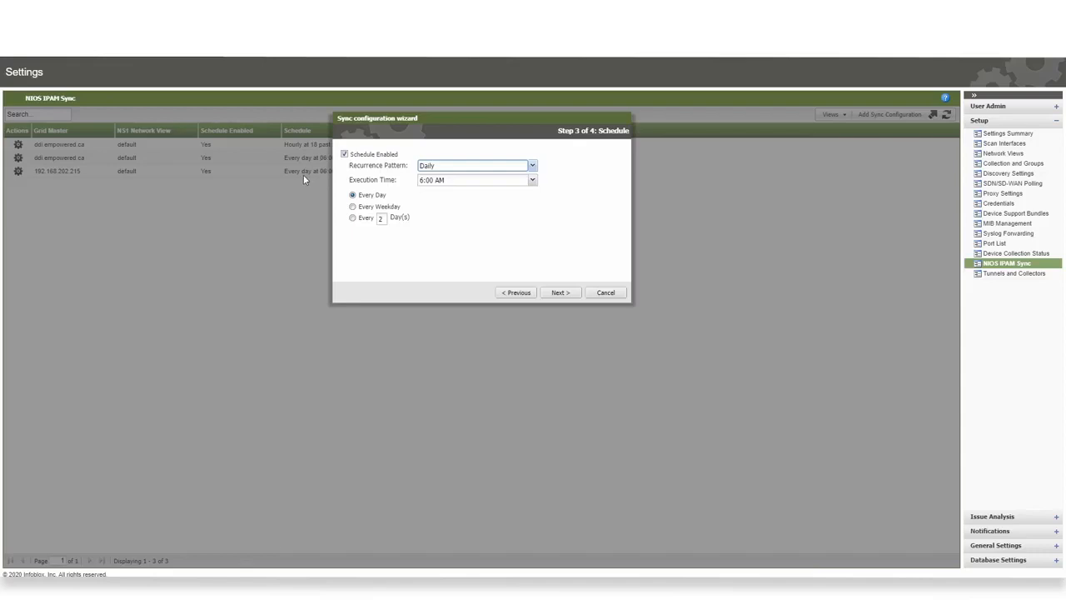
{"action": "left_click", "coordinate": [532, 180]}
{"action": "left_click", "coordinate": [419, 348]}
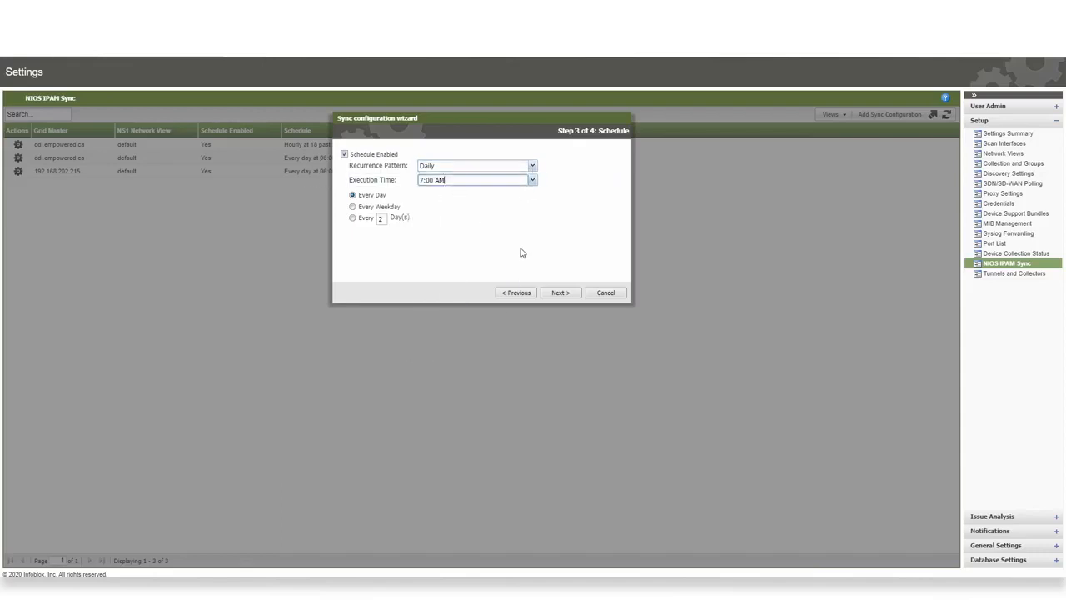
{"action": "left_click", "coordinate": [559, 293]}
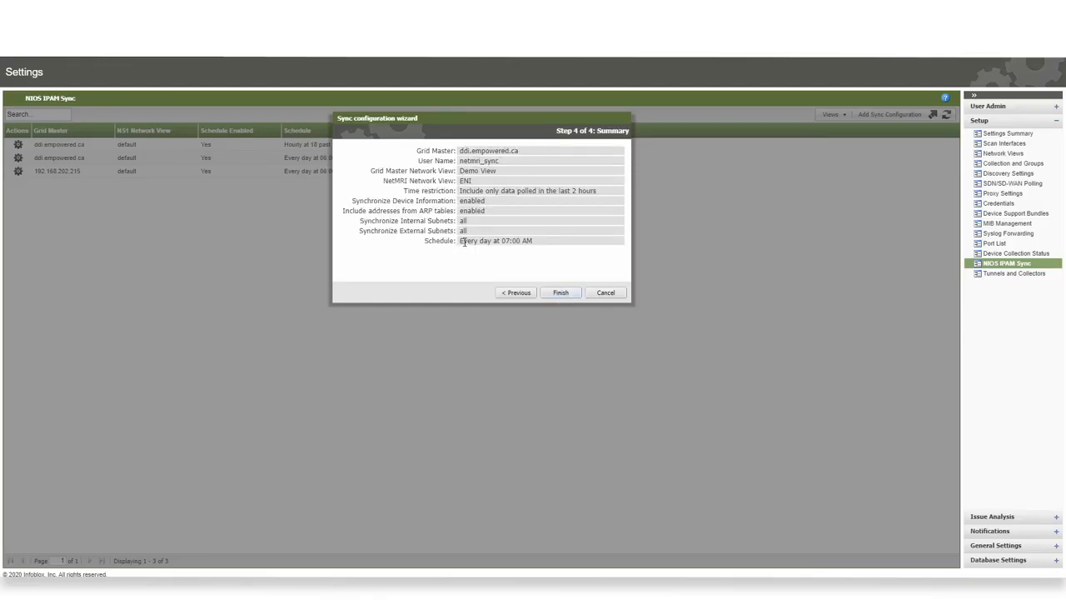
{"action": "left_click", "coordinate": [557, 293]}
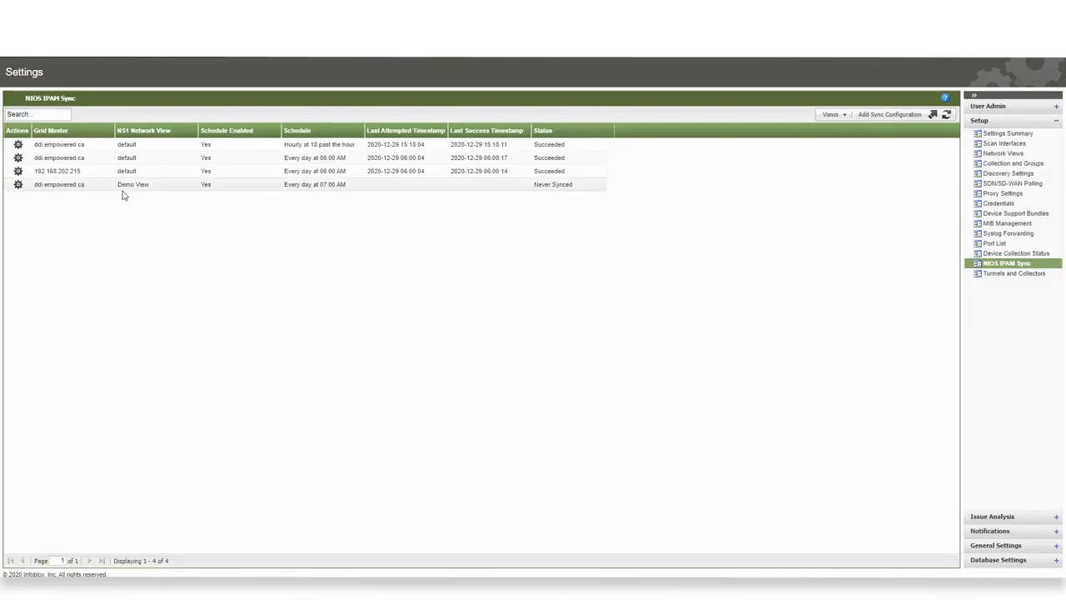
Run the Demo View sync configuration immediately to its grid master.
{"action": "left_click", "coordinate": [22, 186]}
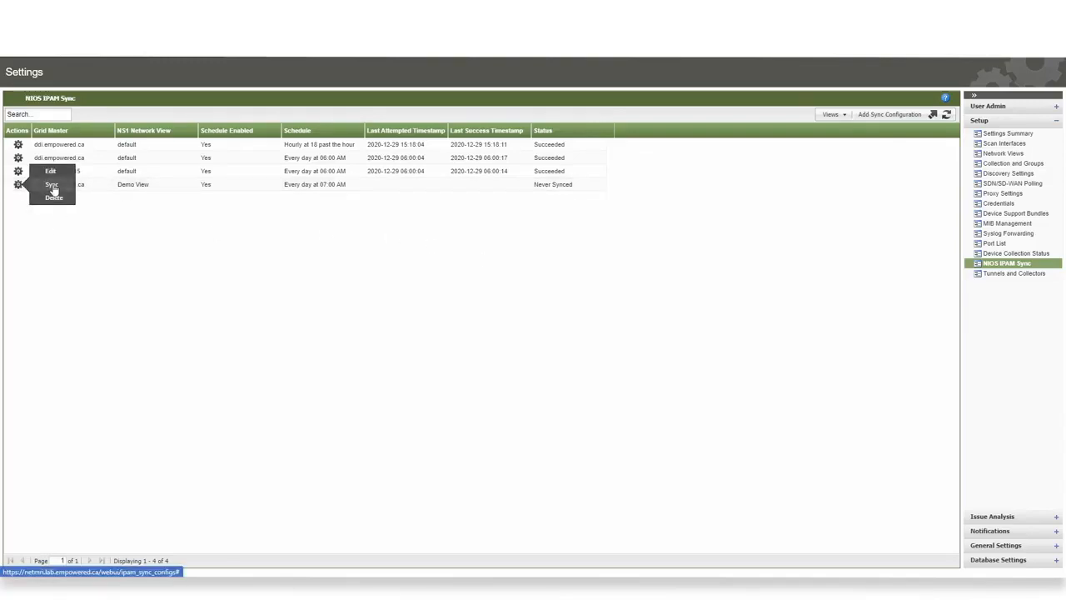
{"action": "left_click", "coordinate": [53, 185]}
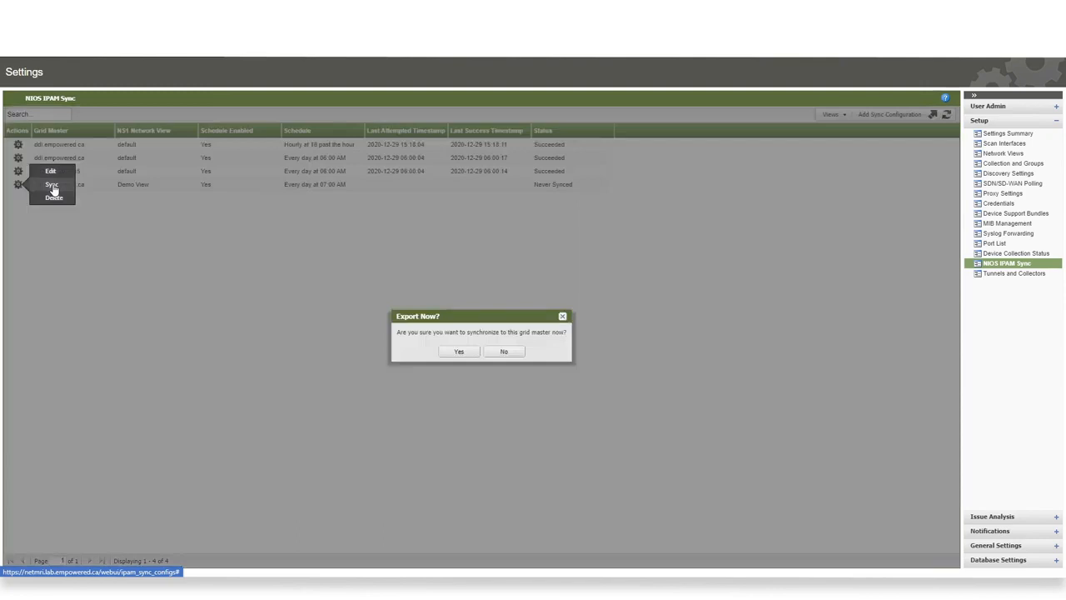
{"action": "left_click", "coordinate": [459, 353]}
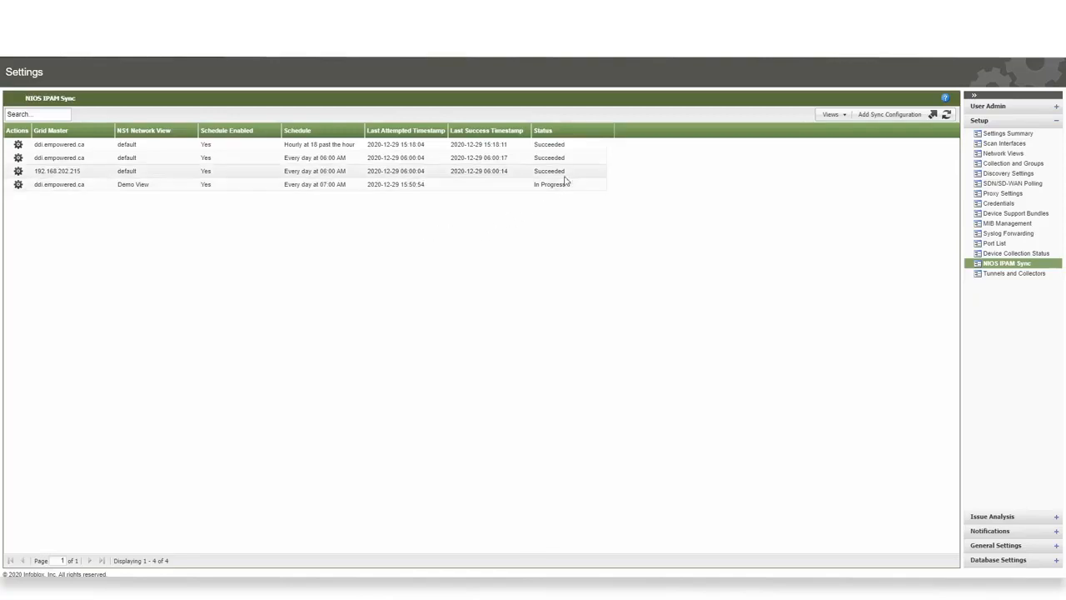
Refresh the sync configuration list to check the Demo View sync status.
{"action": "left_click", "coordinate": [947, 115]}
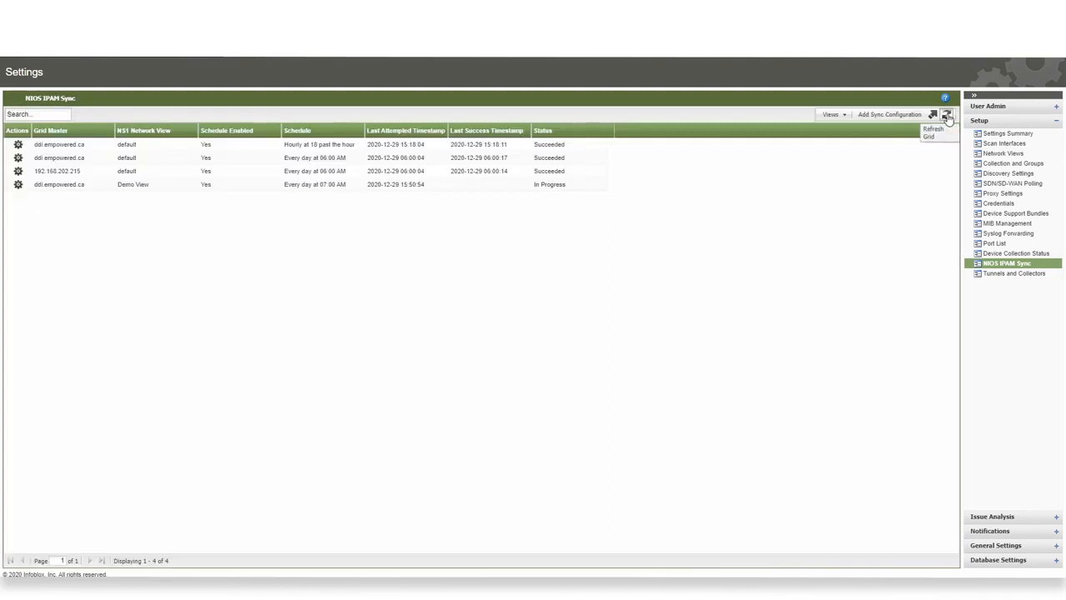
{"action": "left_click", "coordinate": [946, 115]}
{"action": "left_click", "coordinate": [947, 116]}
{"action": "left_click", "coordinate": [946, 116]}
{"action": "left_click", "coordinate": [946, 116]}
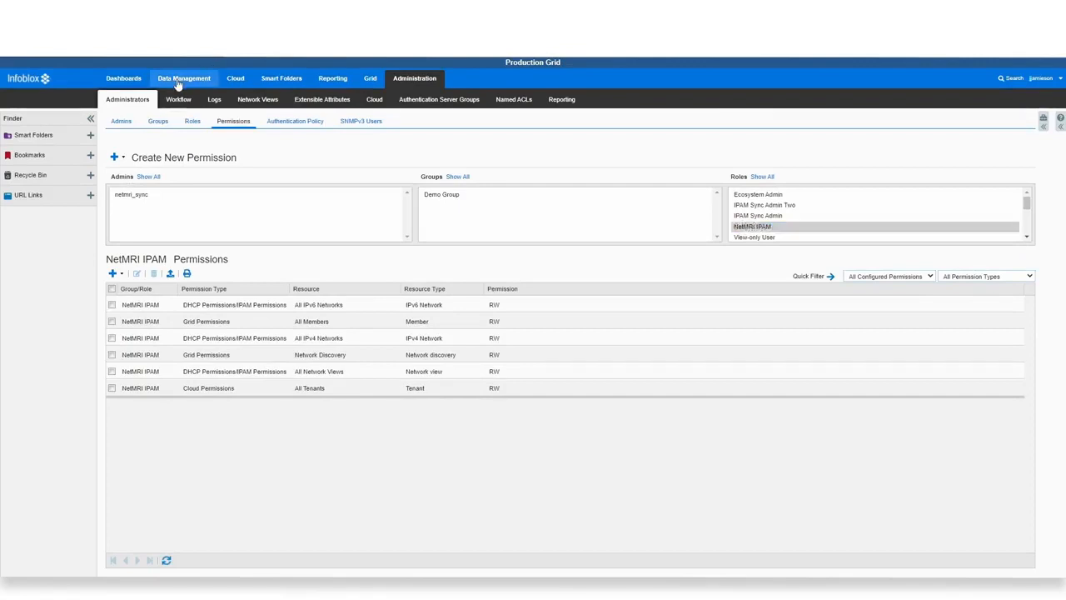
Switch to the Infoblox grid and review the IPAM networks exported from NetMRI in Demo View.
{"action": "left_click", "coordinate": [180, 78]}
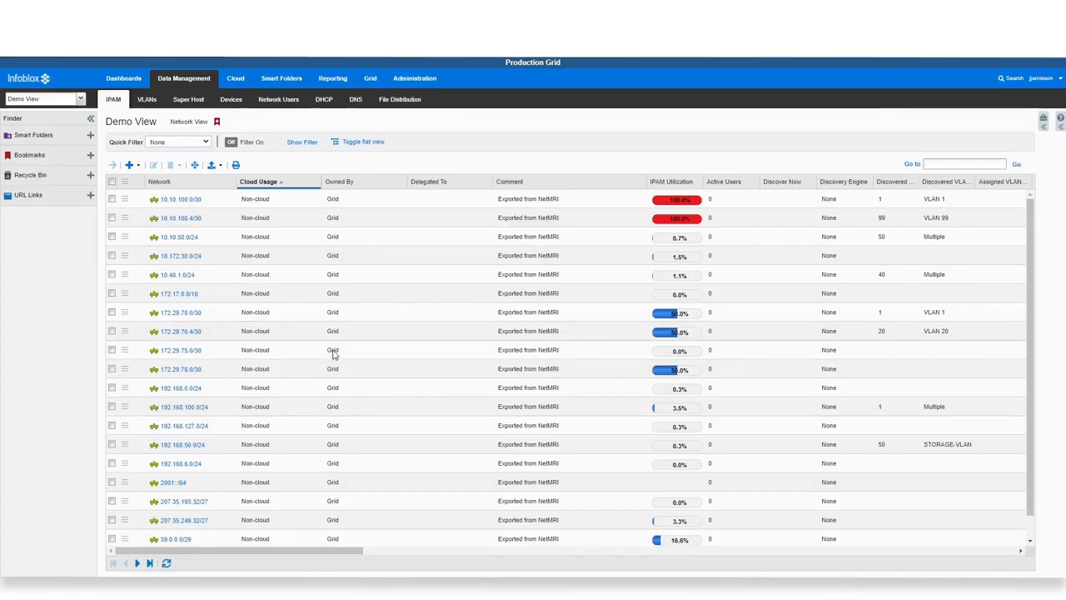
{"action": "scroll", "coordinate": [332, 354], "scroll_direction": "down", "scroll_amount": 1}
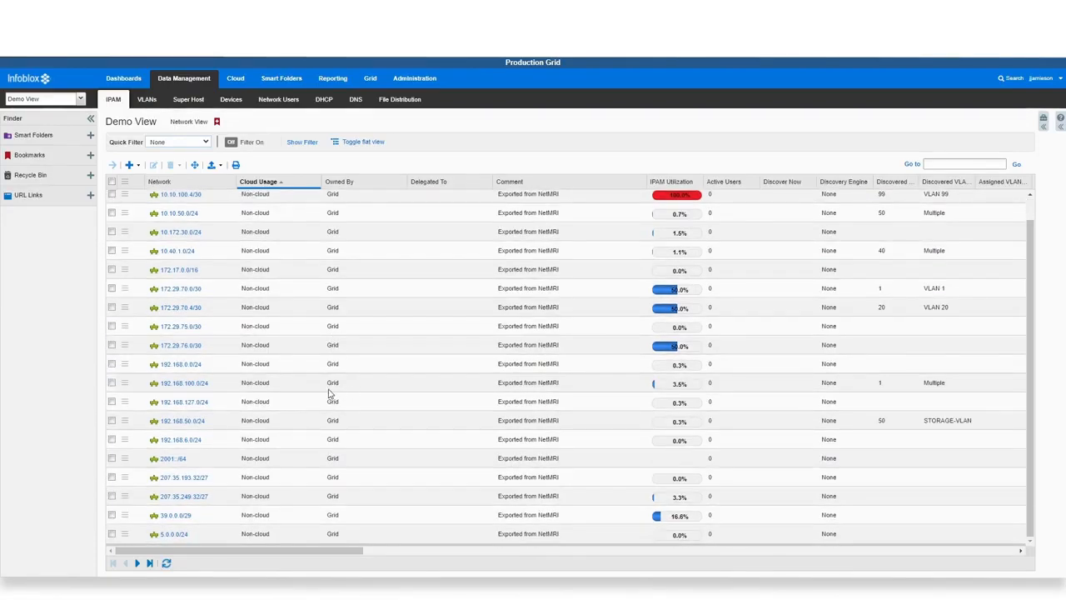
{"action": "scroll", "coordinate": [332, 393], "scroll_direction": "up", "scroll_amount": 1}
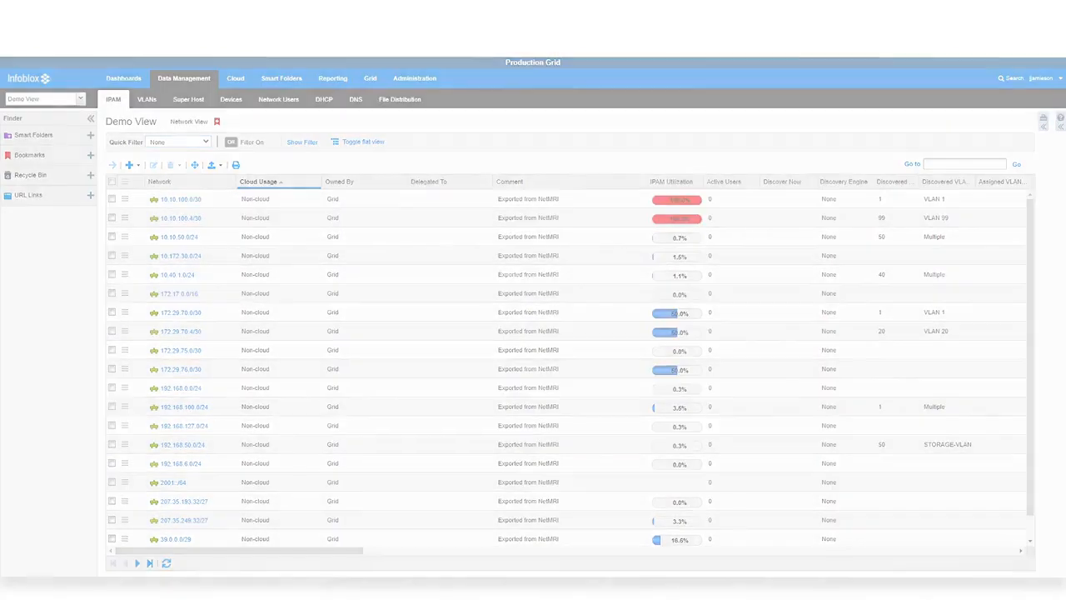